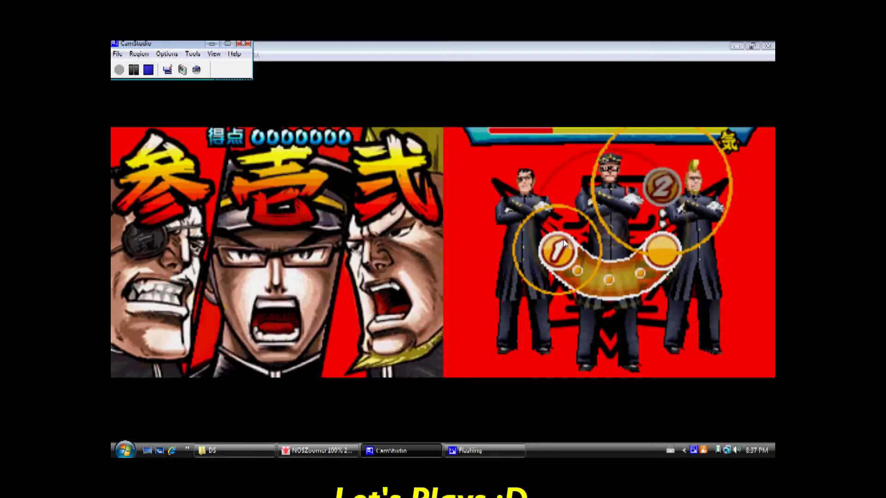
Step: Play the stage's opening circles, the four green circles and the blue slider
click(661, 185)
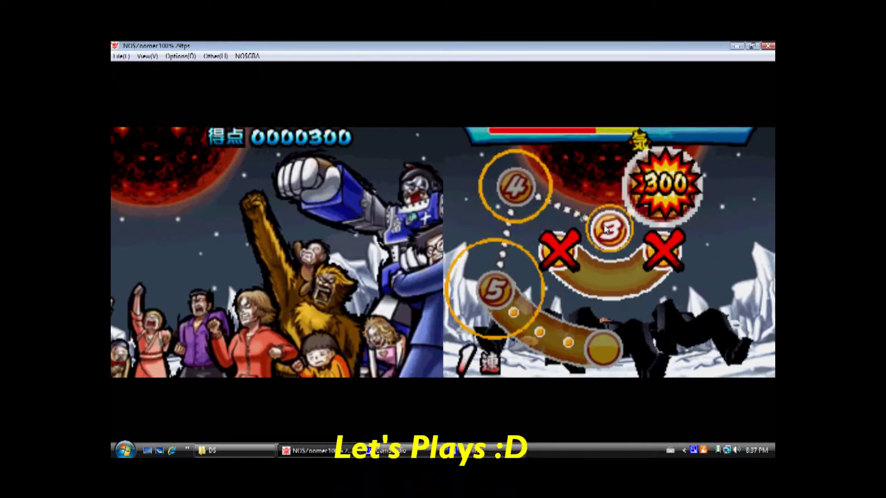
click(606, 230)
click(514, 185)
drag(496, 289, 617, 347)
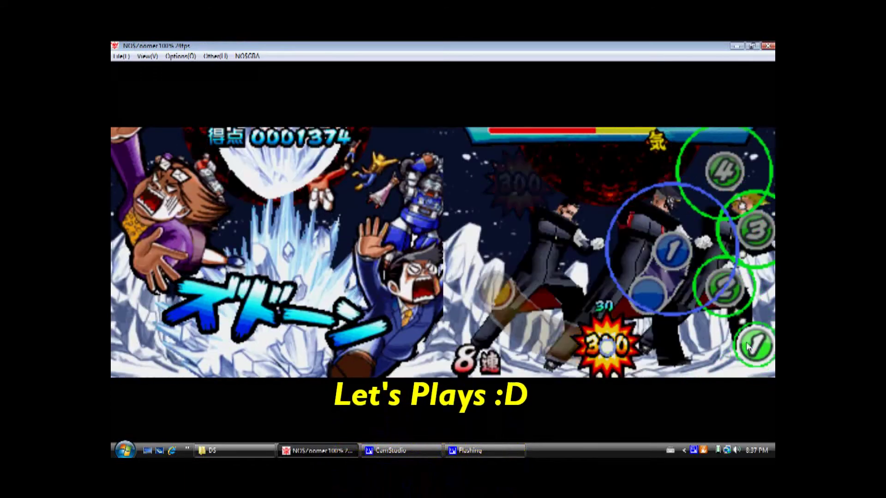
click(751, 346)
click(724, 286)
click(754, 229)
click(724, 170)
mouse_move(671, 249)
mouse_down()
mouse_move(643, 313)
mouse_move(546, 250)
mouse_move(593, 297)
mouse_move(678, 247)
mouse_up()
Step: Hit circles 1–3, trace slider 4, then play the yellow circles and sliders
click(609, 228)
click(610, 171)
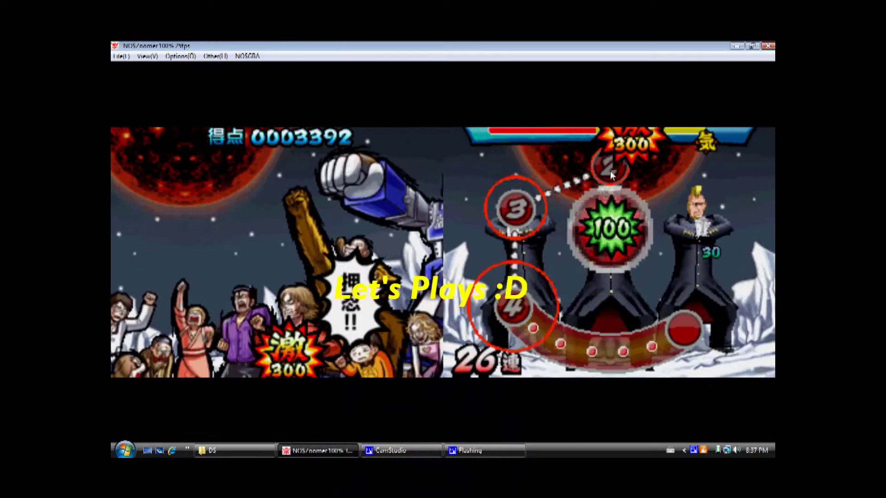
click(515, 209)
mouse_move(512, 307)
mouse_down()
mouse_move(538, 327)
mouse_move(639, 338)
mouse_move(683, 328)
mouse_up()
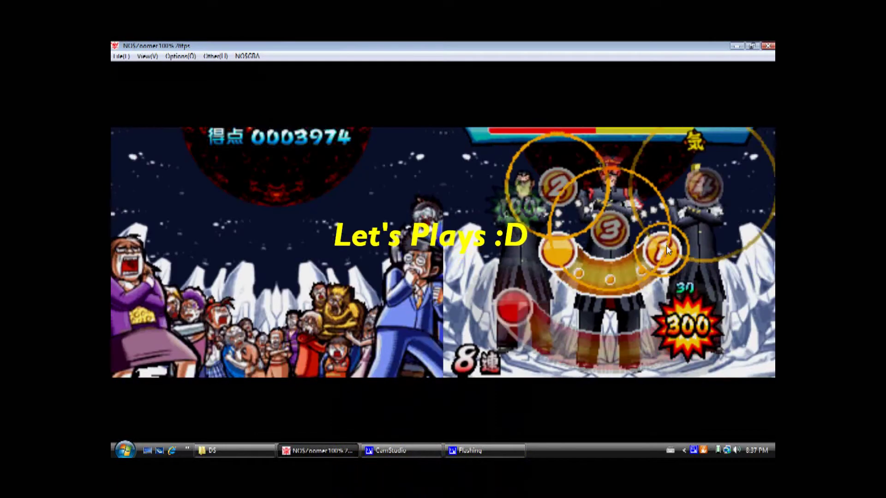
mouse_move(666, 245)
mouse_down()
mouse_move(622, 283)
mouse_move(558, 251)
mouse_up()
click(556, 187)
click(609, 229)
click(703, 184)
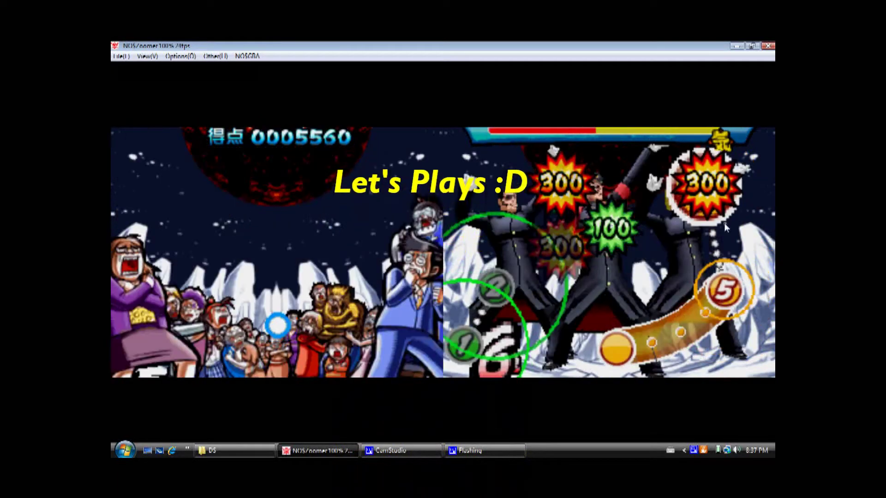
mouse_move(723, 289)
mouse_down()
mouse_move(702, 316)
mouse_move(616, 349)
mouse_up()
Step: Finish the stage with green circles 1–4, the last slider and final circles, reaching score 0010436
click(464, 344)
click(496, 285)
click(463, 228)
click(494, 171)
mouse_move(655, 230)
mouse_down()
mouse_move(669, 200)
mouse_move(672, 336)
mouse_move(548, 339)
mouse_up()
click(549, 210)
click(613, 283)
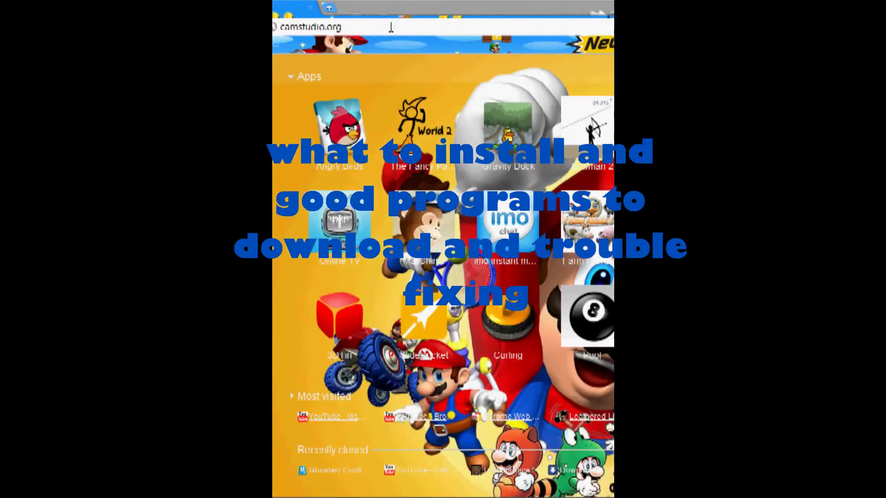
Step: Scroll camstudio.org down to Download Links and bring up the CamStudio download link's context menu
scroll(471, 274, down, 3)
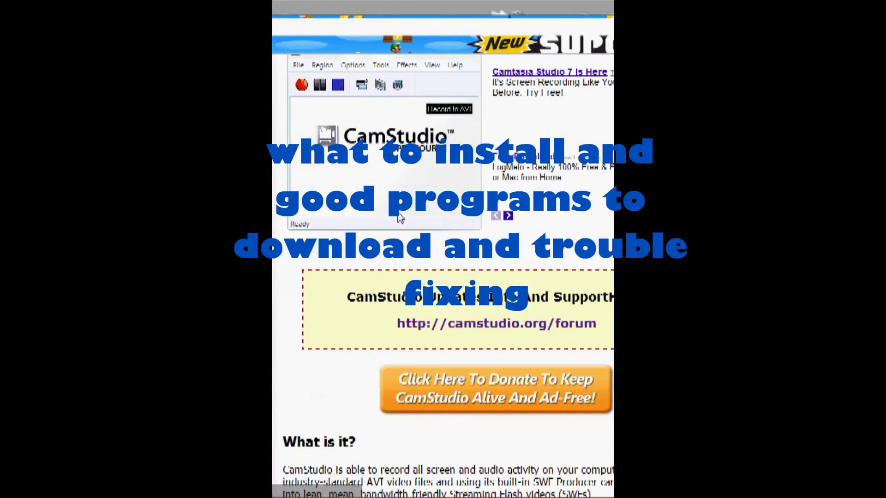
scroll(472, 274, down, 5)
scroll(472, 274, down, 3)
scroll(471, 274, down, 3)
scroll(472, 274, down, 3)
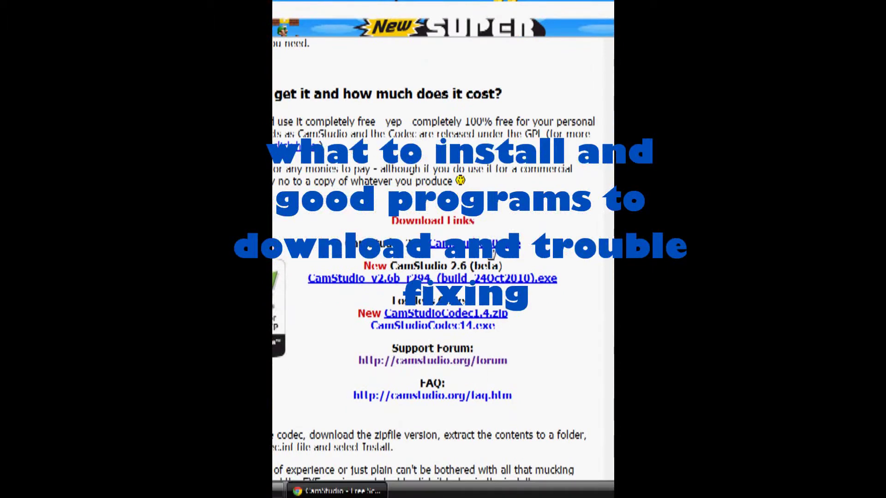
right_click(492, 253)
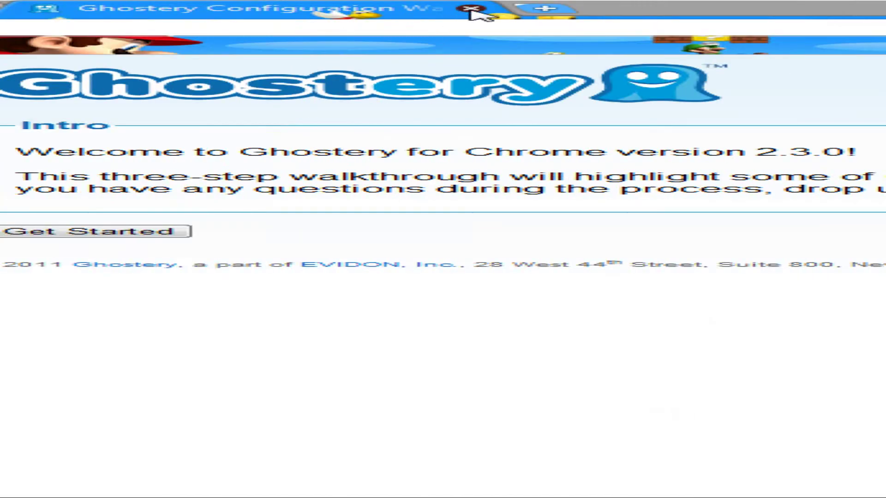
Step: Close the Ghostery for Chrome 2.3.0 configuration tab
click(471, 9)
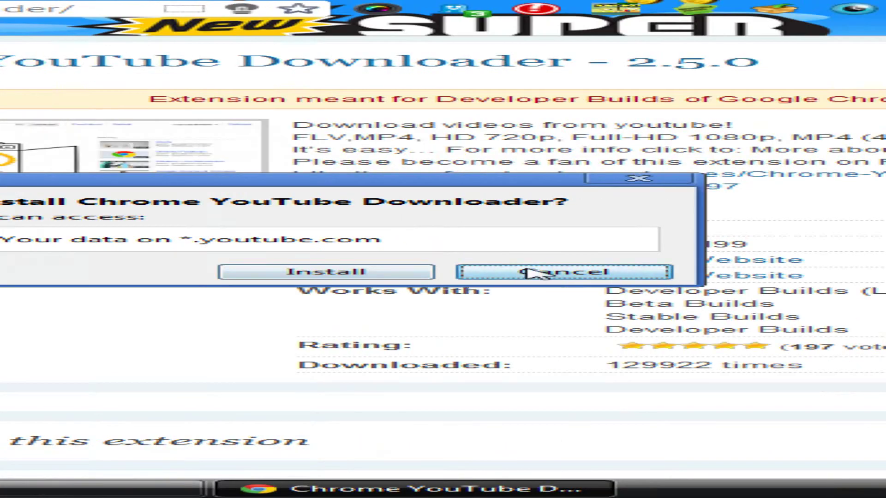
Step: Confirm installation of the Chrome YouTube Downloader extension
click(531, 274)
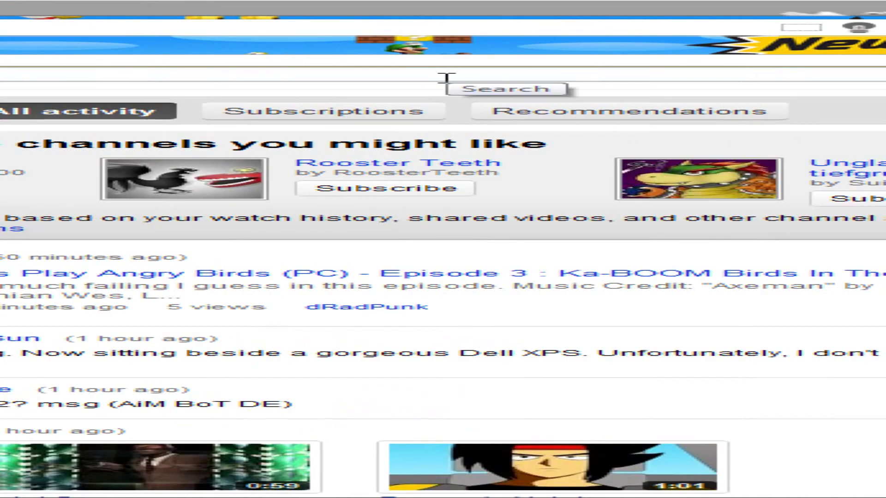
Step: Enter the query 'callduty MW2andom thro' in YouTube's search box
text(ca)
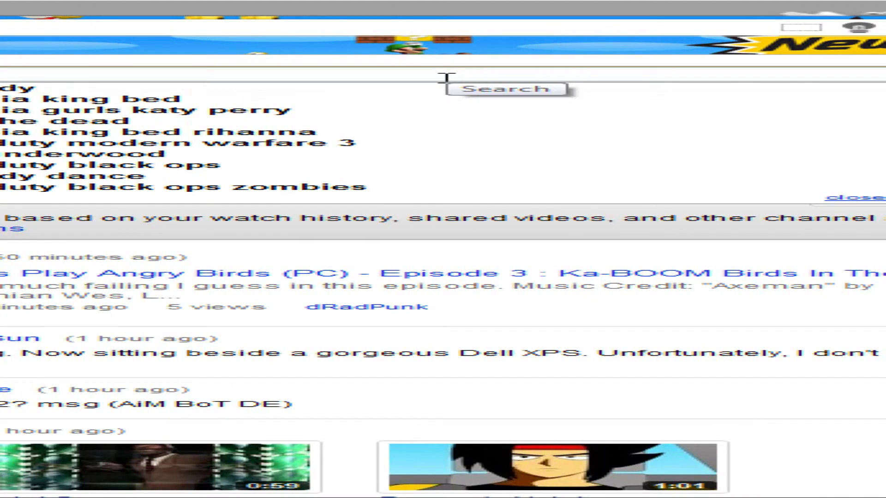
text(lldut)
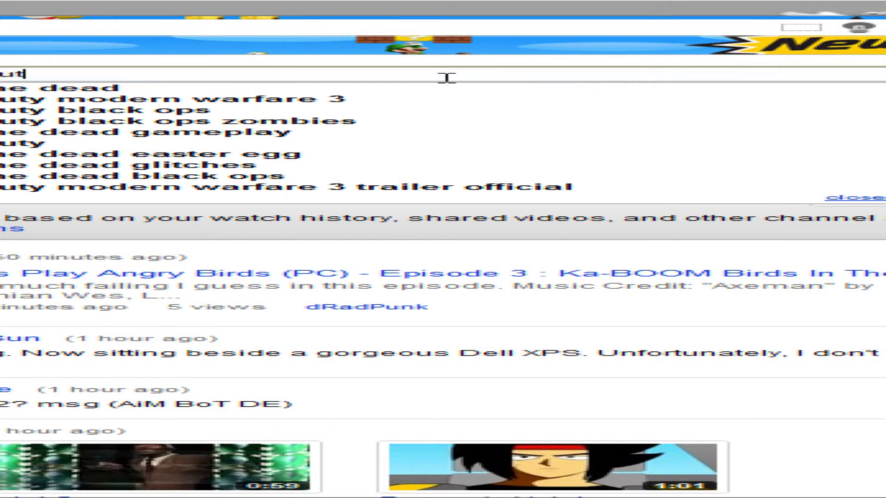
text(y MW2 )
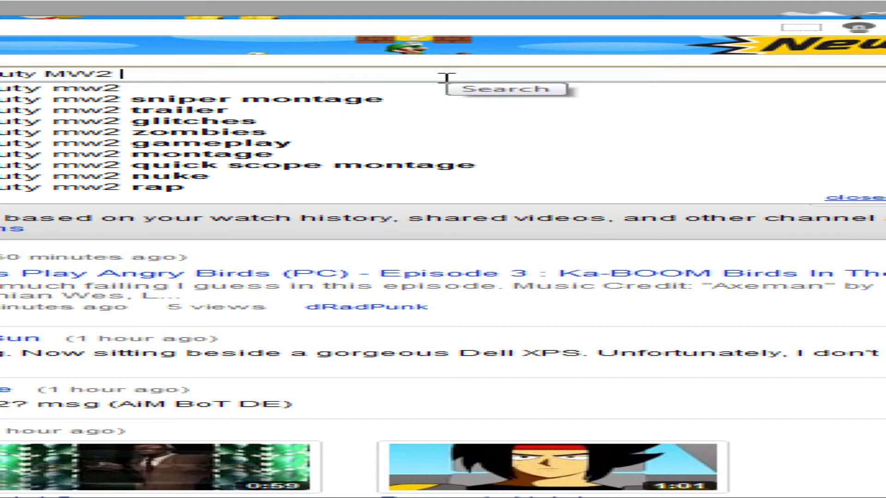
text(rand)
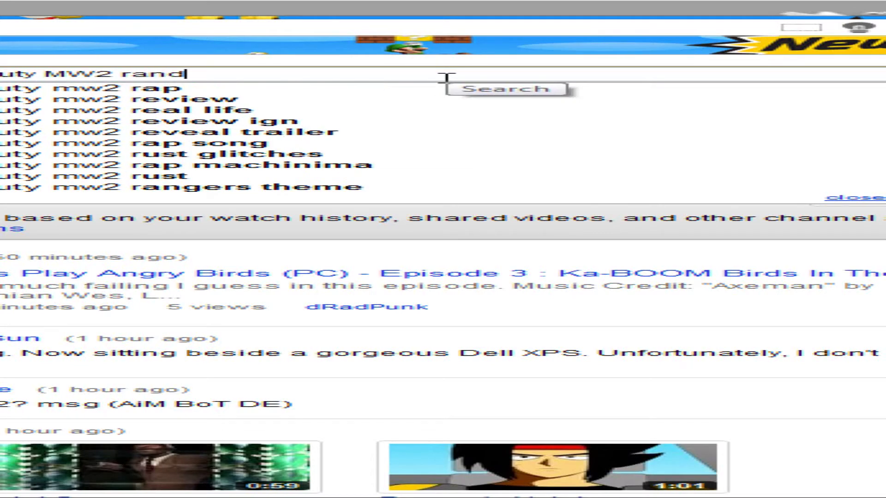
text(om throwing knife)
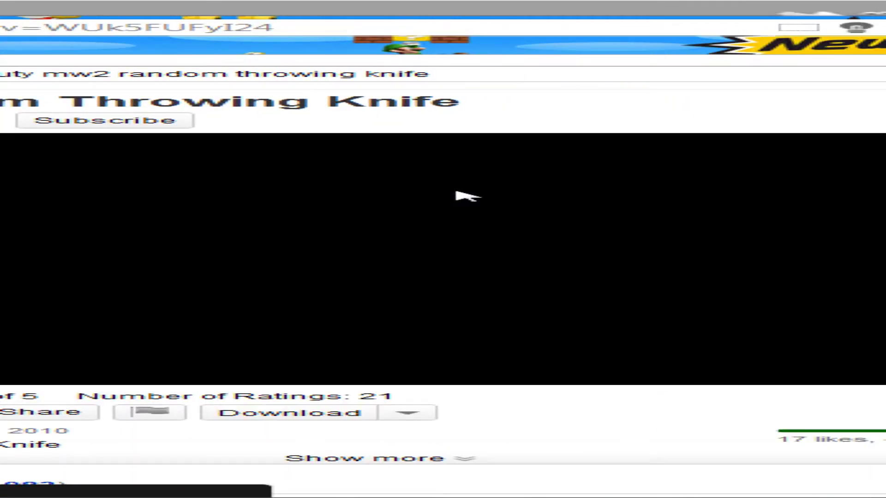
Step: Pause the throwing-knife video and check the Download menu's FLV, MP4 and MP3 formats
scroll(466, 196, down, 3)
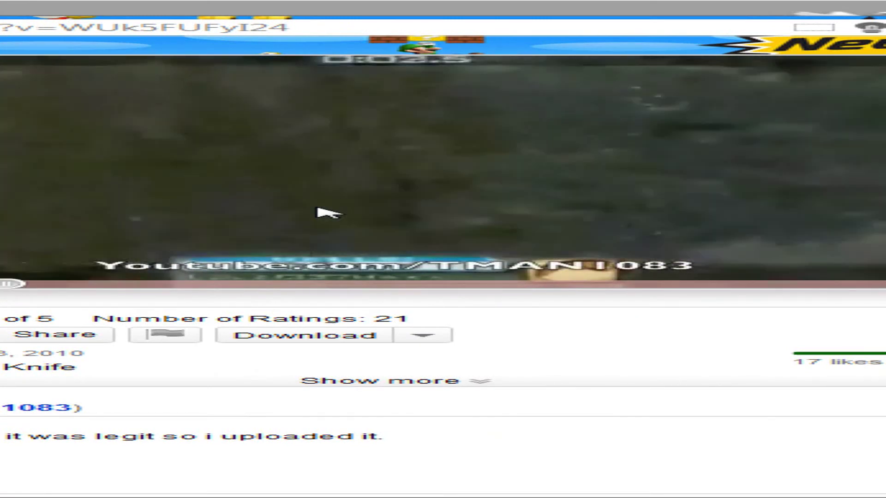
click(373, 210)
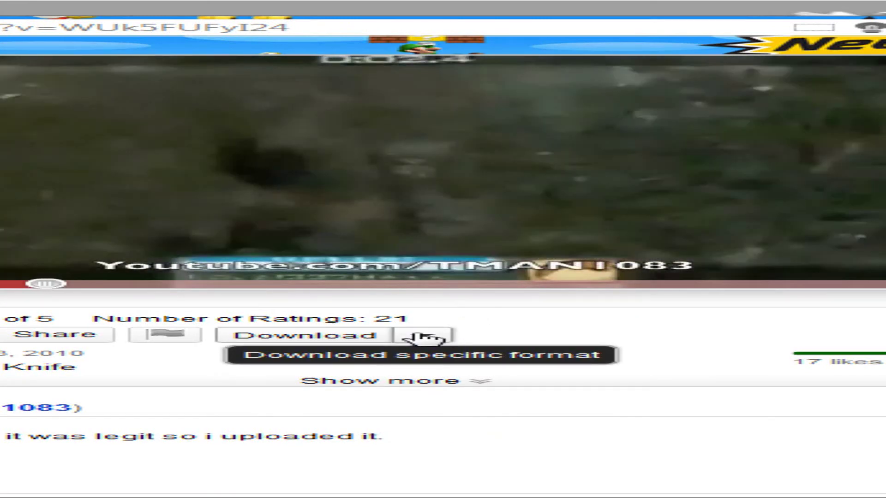
scroll(421, 336, up, 2)
scroll(421, 336, down, 5)
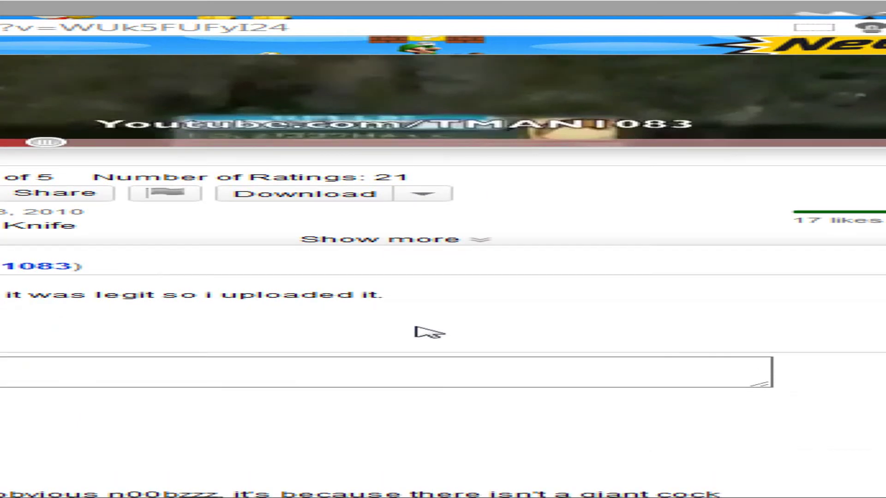
scroll(414, 326, up, 3)
click(438, 340)
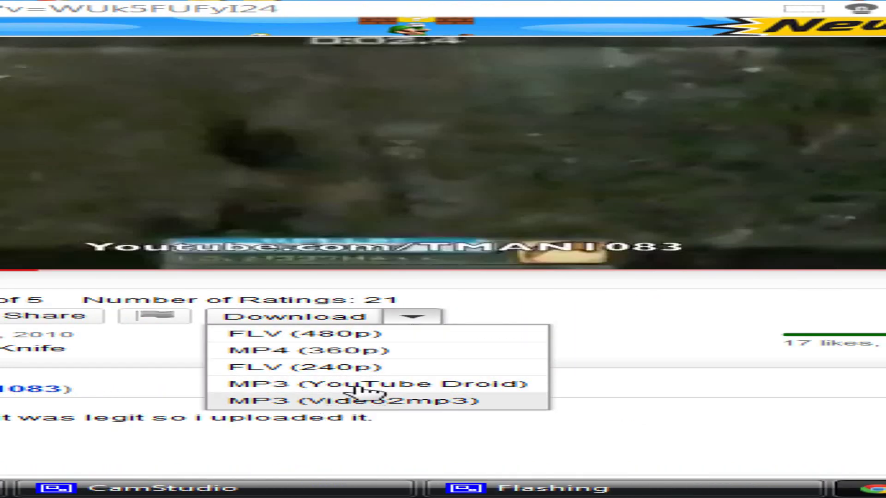
click(417, 317)
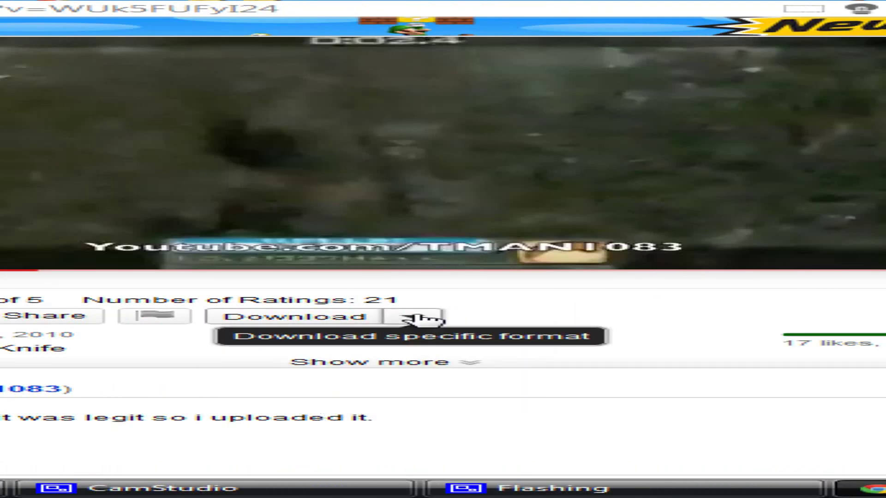
Step: Restore the CamStudio recorder window from the taskbar
click(269, 494)
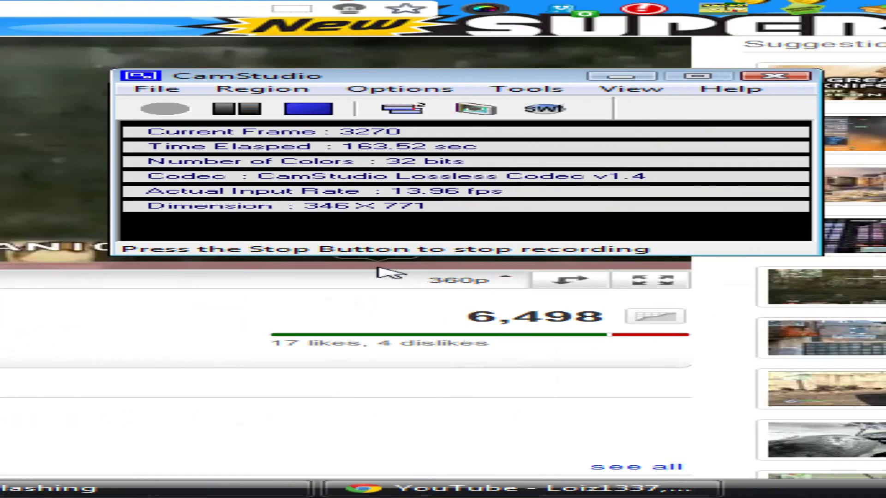